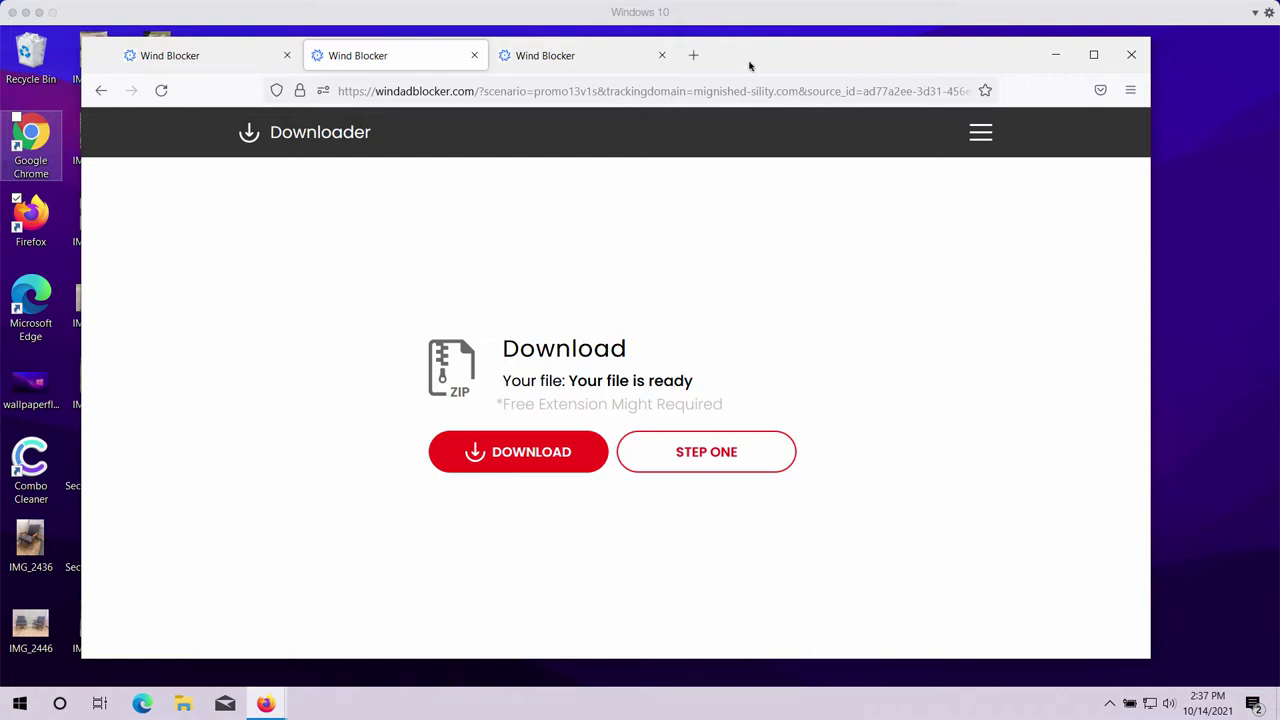
left_click_drag(749, 65, 769, 63)
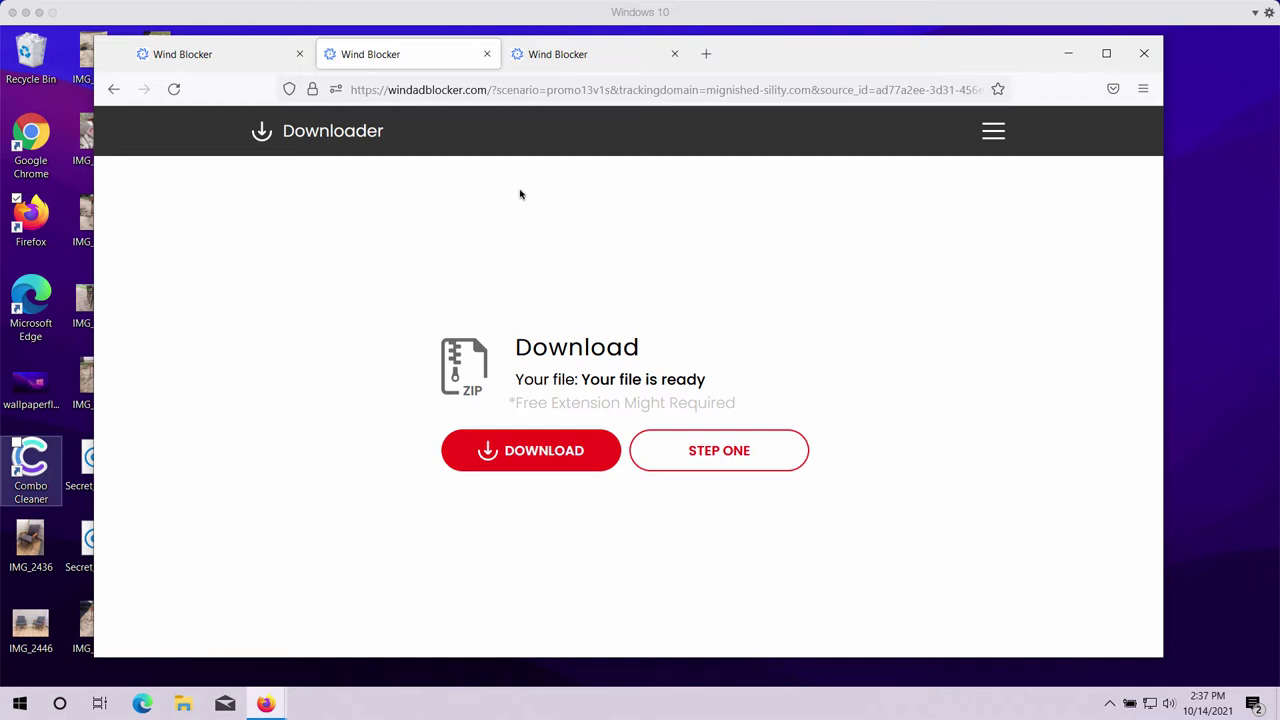
mouse_move(901, 36)
left_mouse_down()
mouse_move(891, 57)
mouse_move(905, 58)
left_mouse_up()
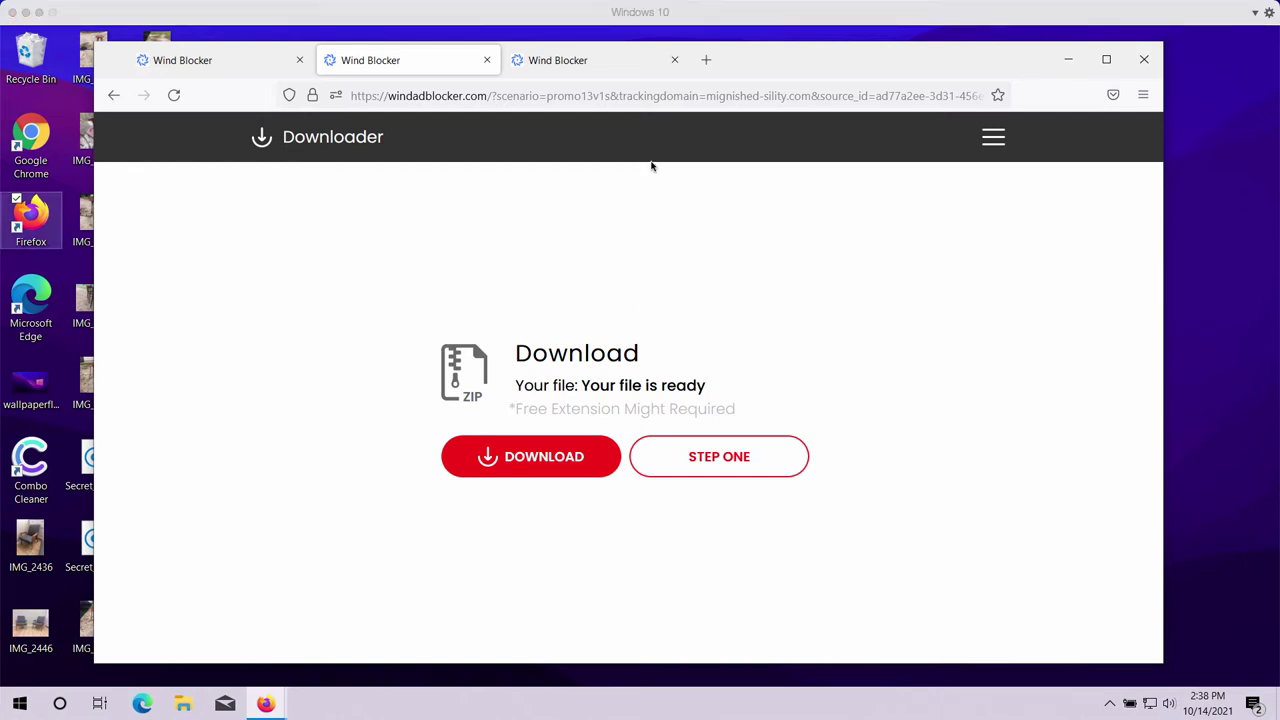
left_click(792, 68)
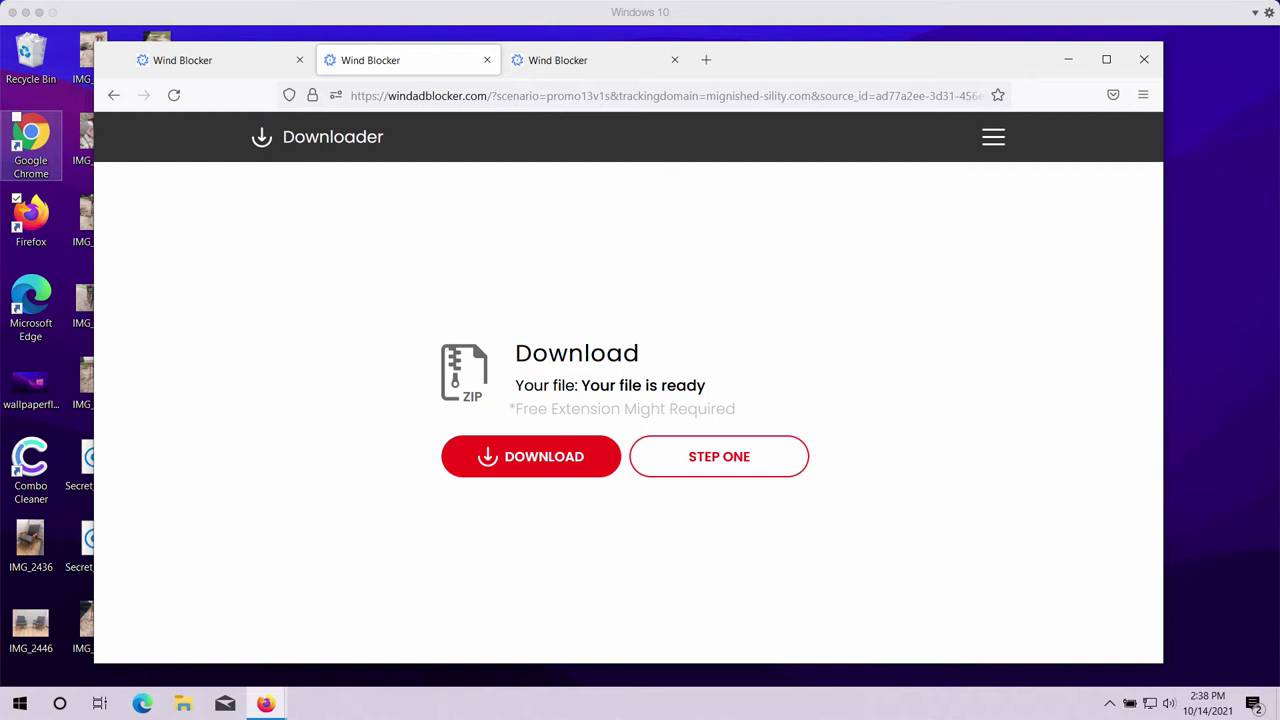
Look through the pages in the three open Wind Blocker tabs, ending on the one offering to remove ads
left_click(617, 60)
left_click(410, 60)
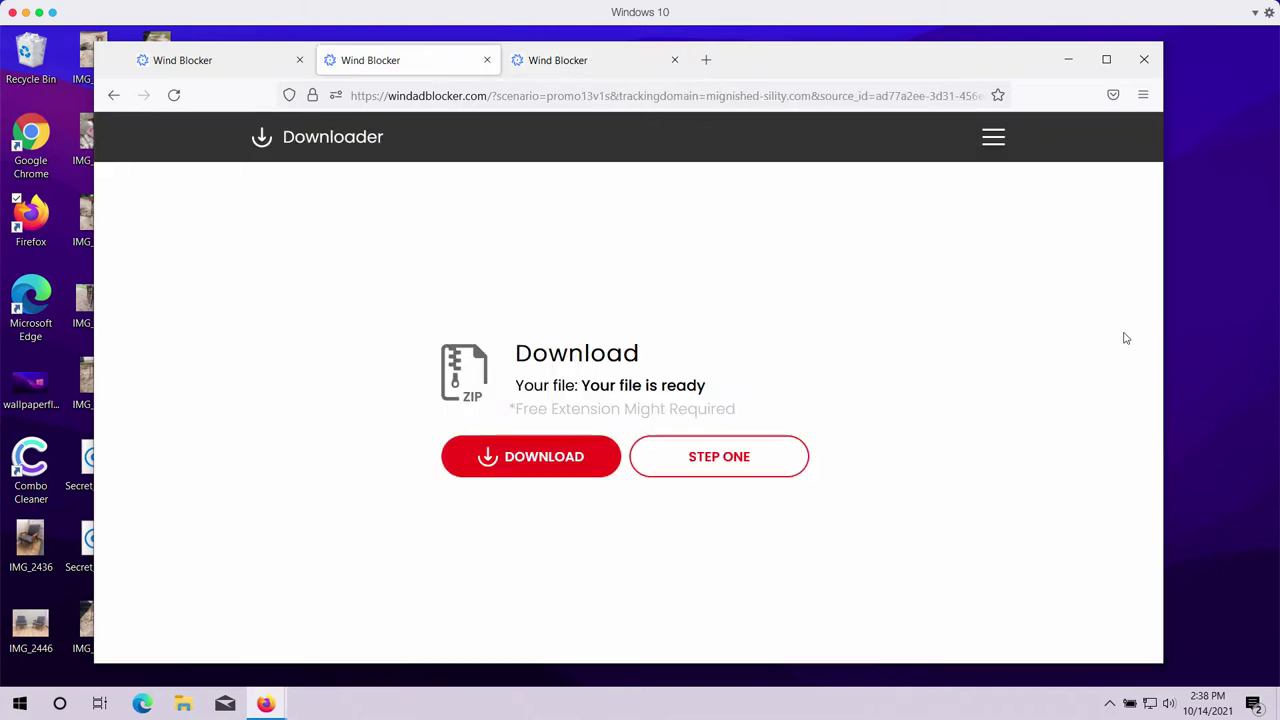
left_click(237, 62)
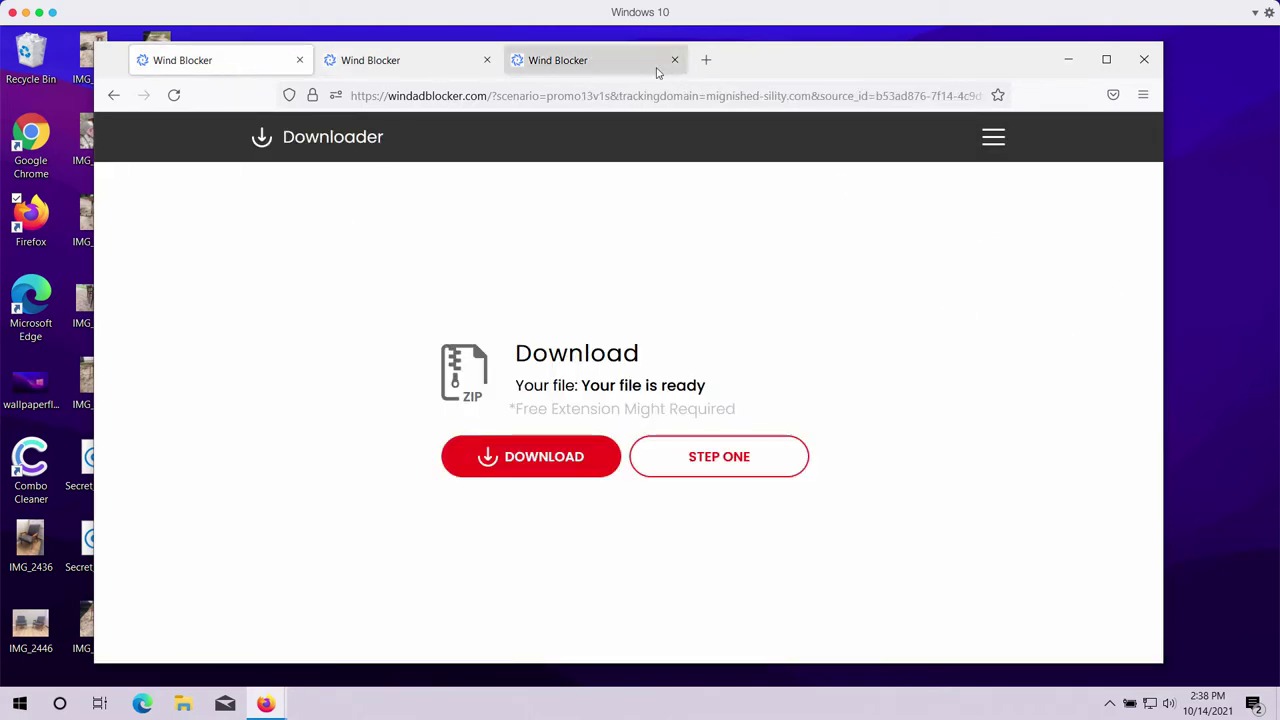
left_click(561, 62)
left_click(350, 62)
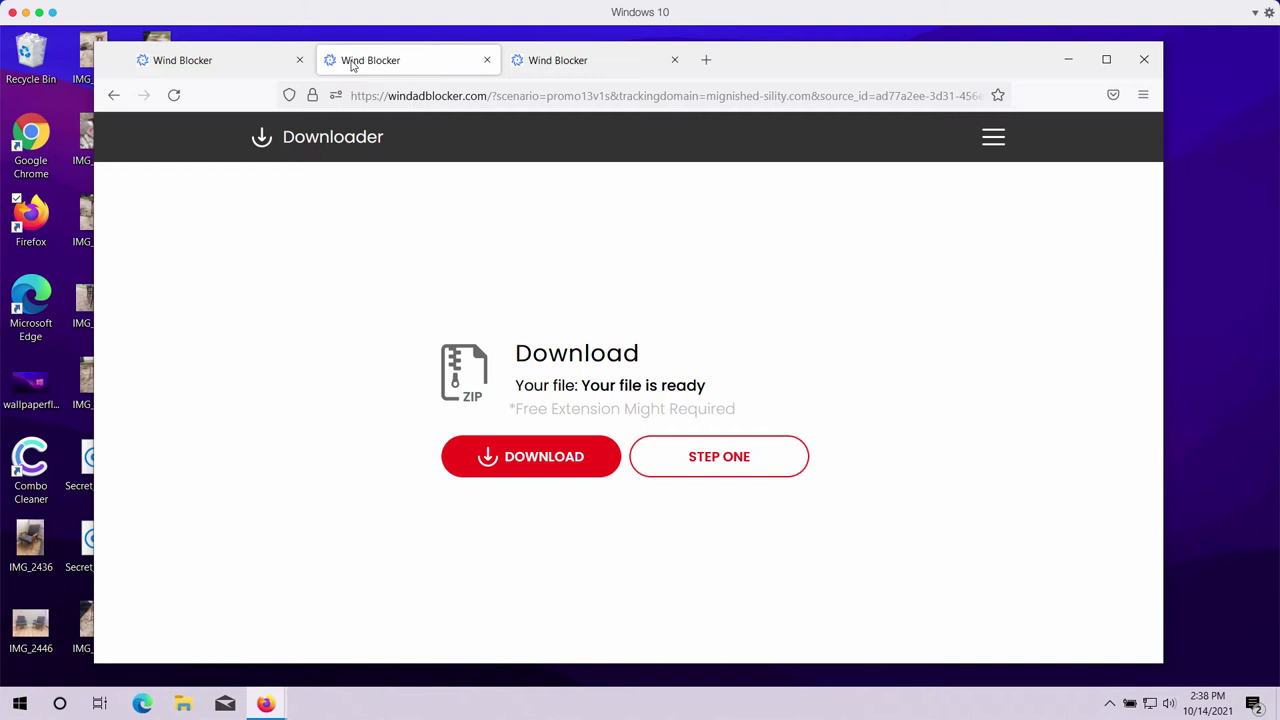
left_click(252, 64)
left_click(390, 68)
left_click(577, 68)
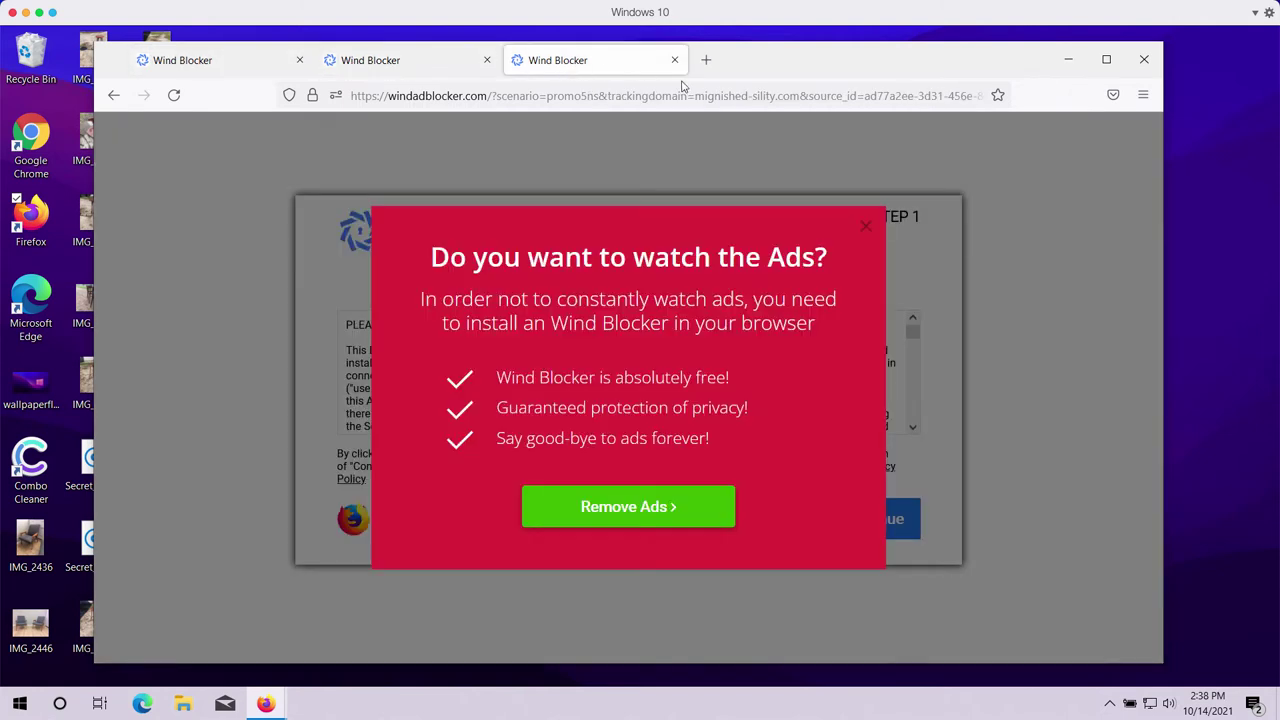
Follow the Remove Ads offer to the Mozilla add-ons page and install the Wind Blocker extension in Firefox
left_click(677, 511)
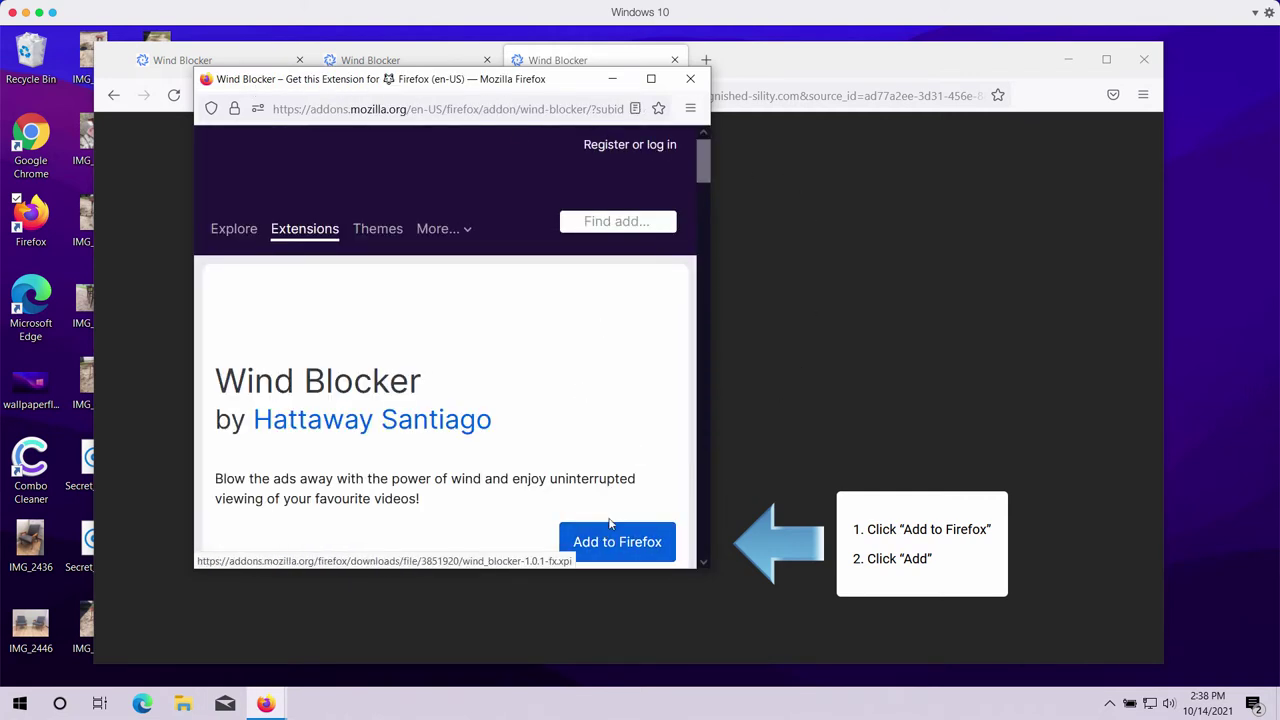
left_click(634, 551)
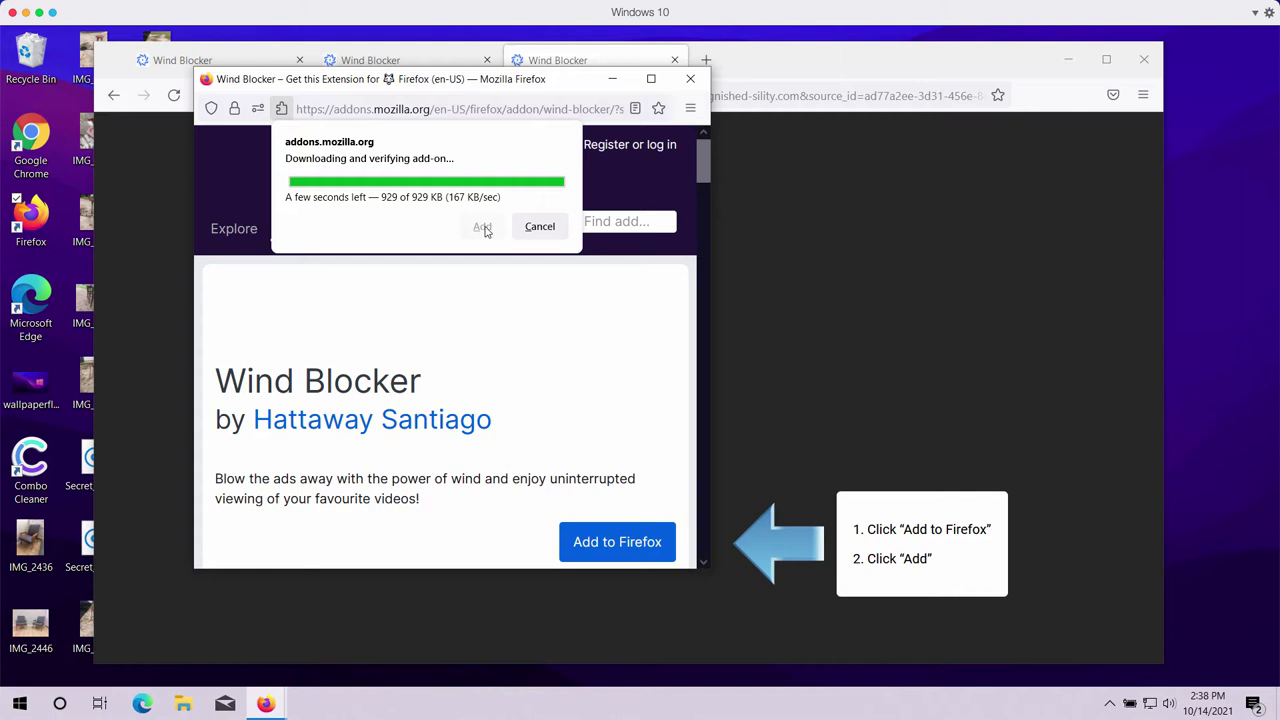
left_click(486, 238)
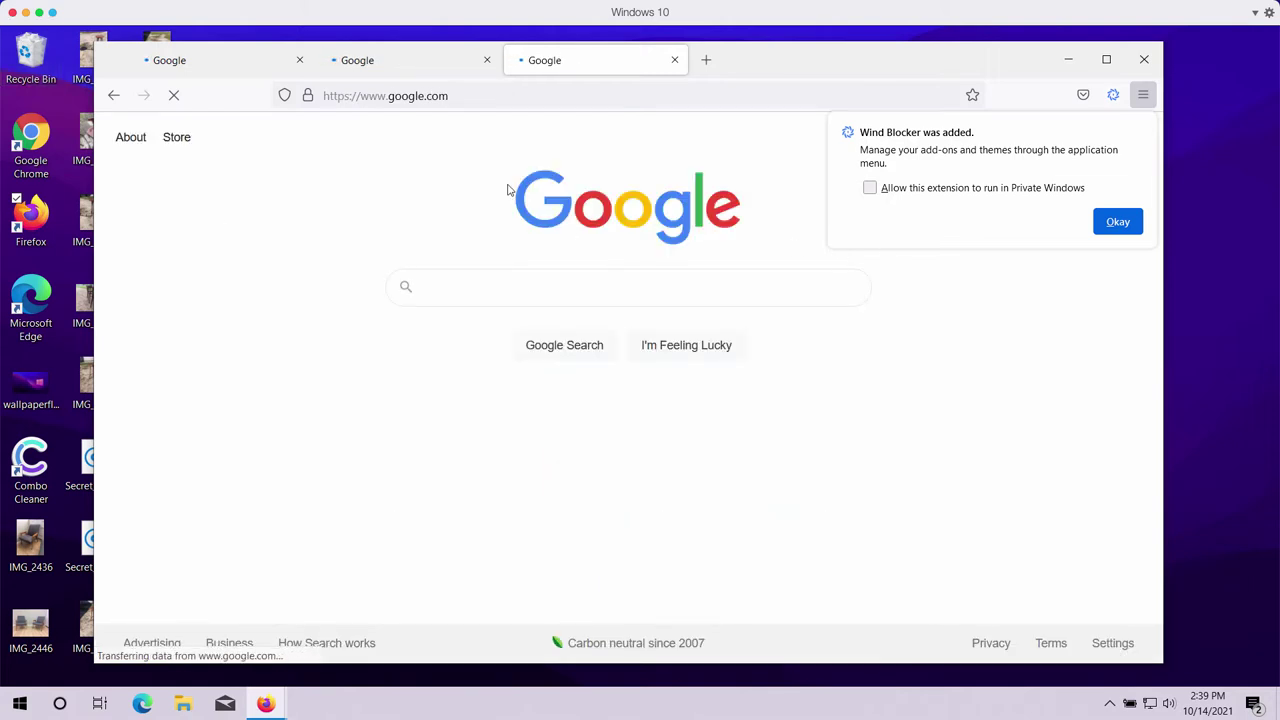
Disable the Wind Blocker extension in Firefox's Add-ons Manager
left_click(1143, 96)
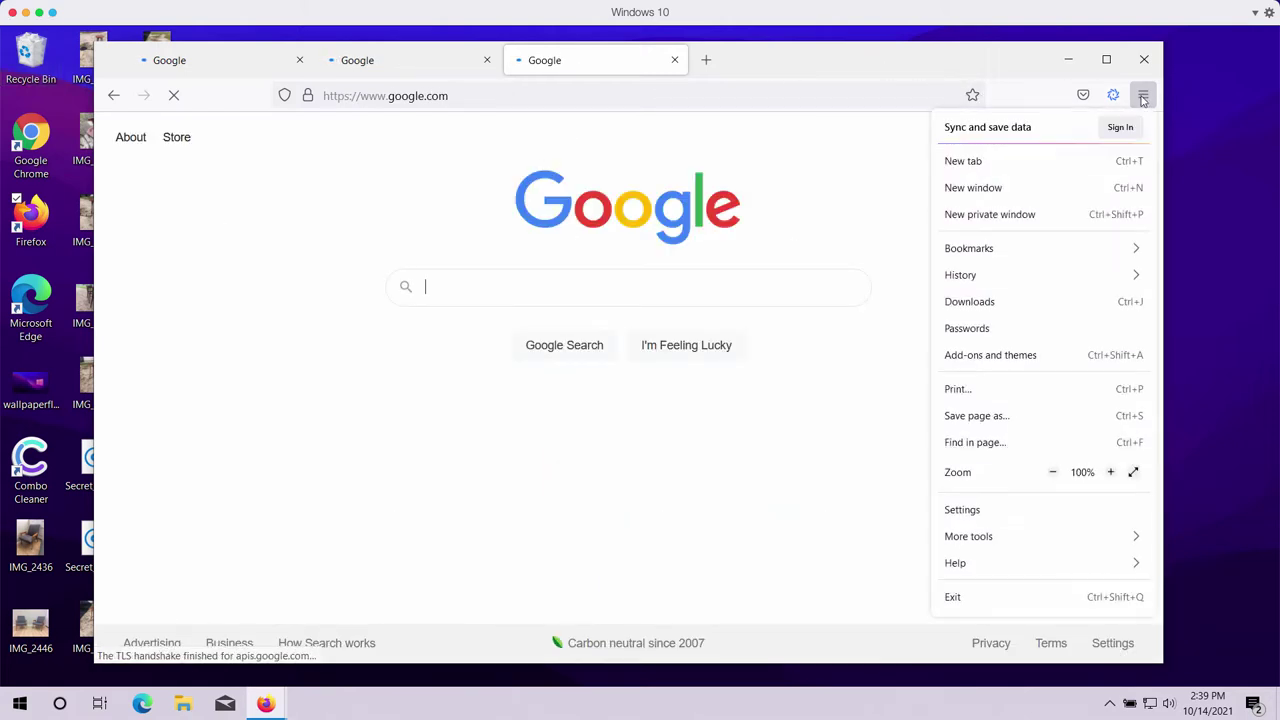
left_click(990, 358)
left_click(210, 240)
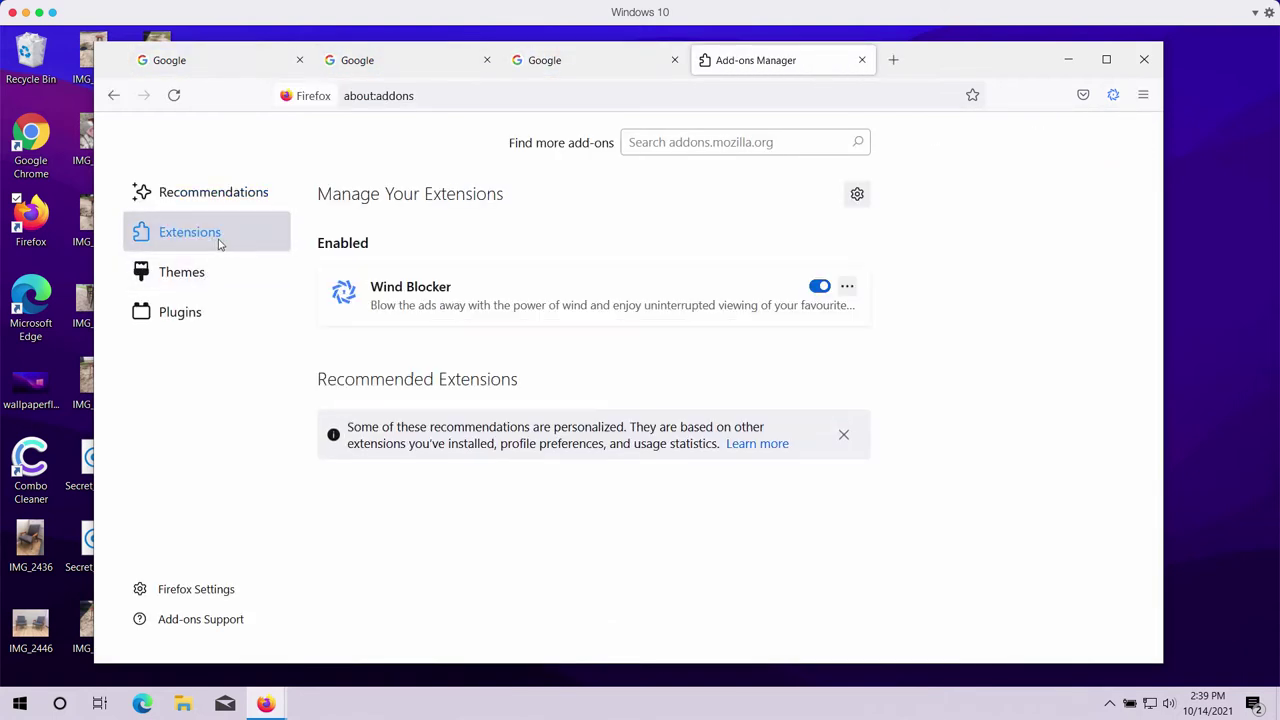
left_click(819, 286)
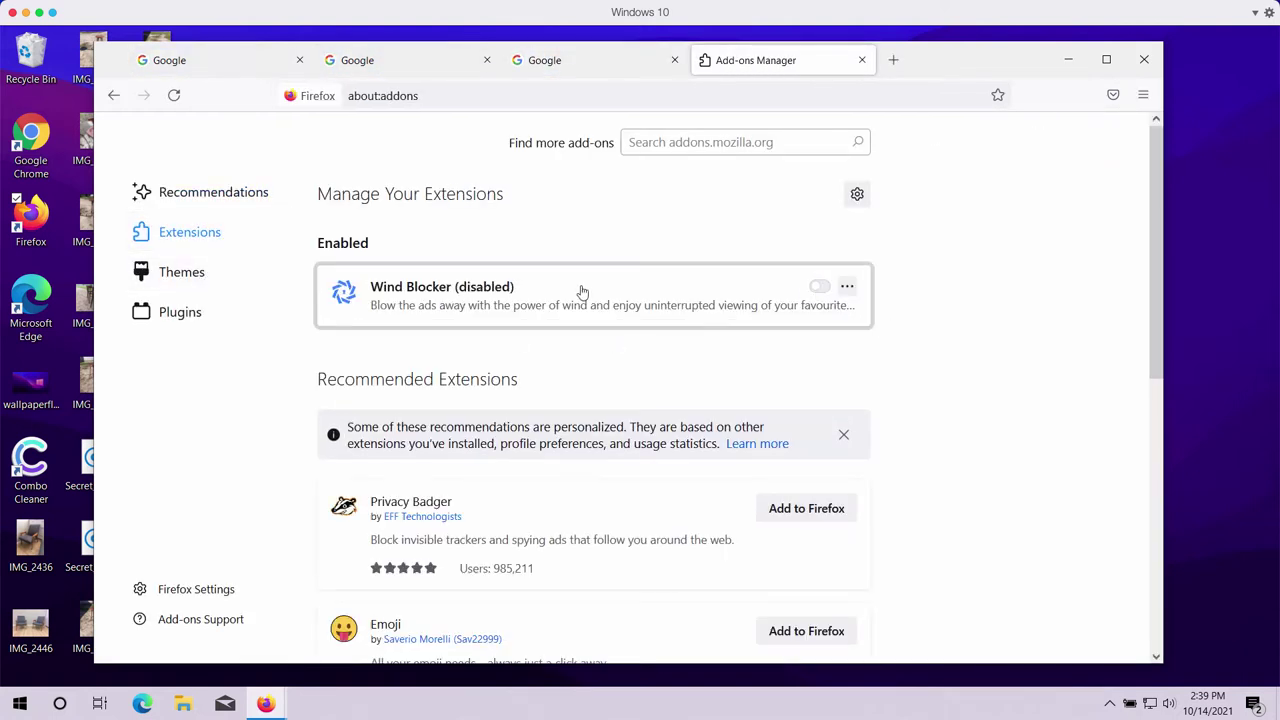
Close the Flash Player window and remove the Wind Blocker extension from Firefox without reporting it to Mozilla
left_click(847, 288)
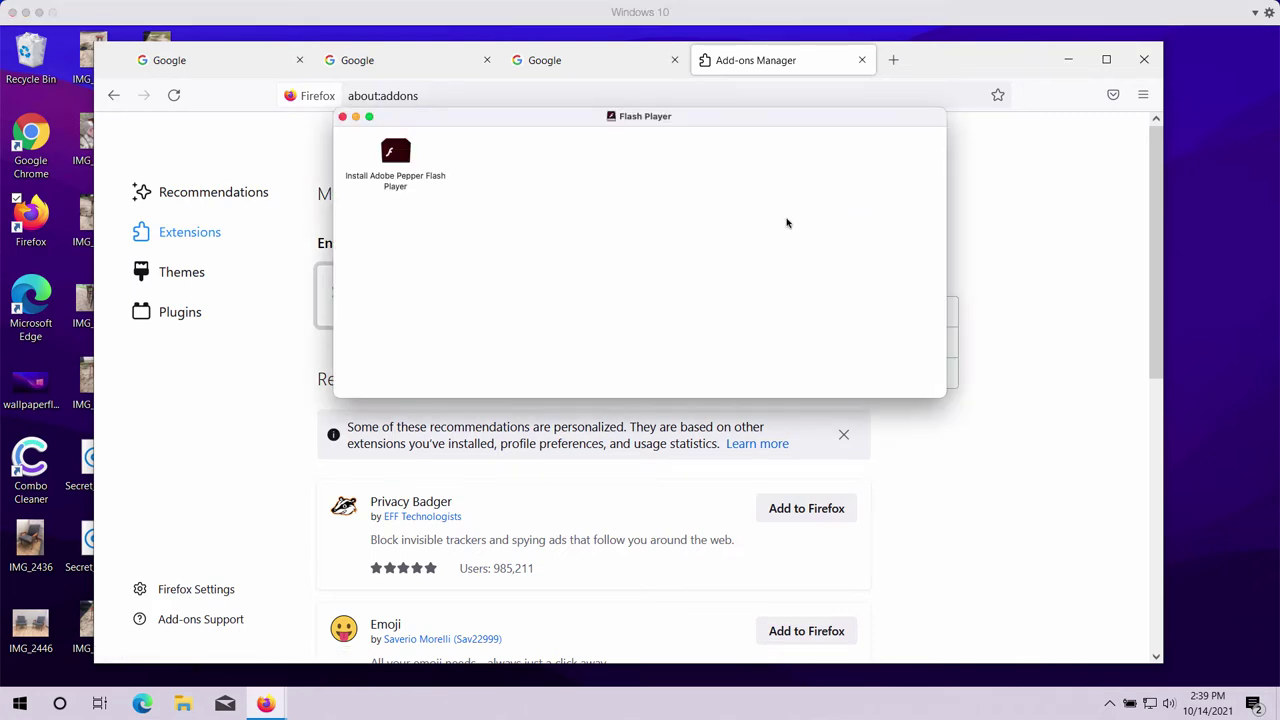
left_click(343, 117)
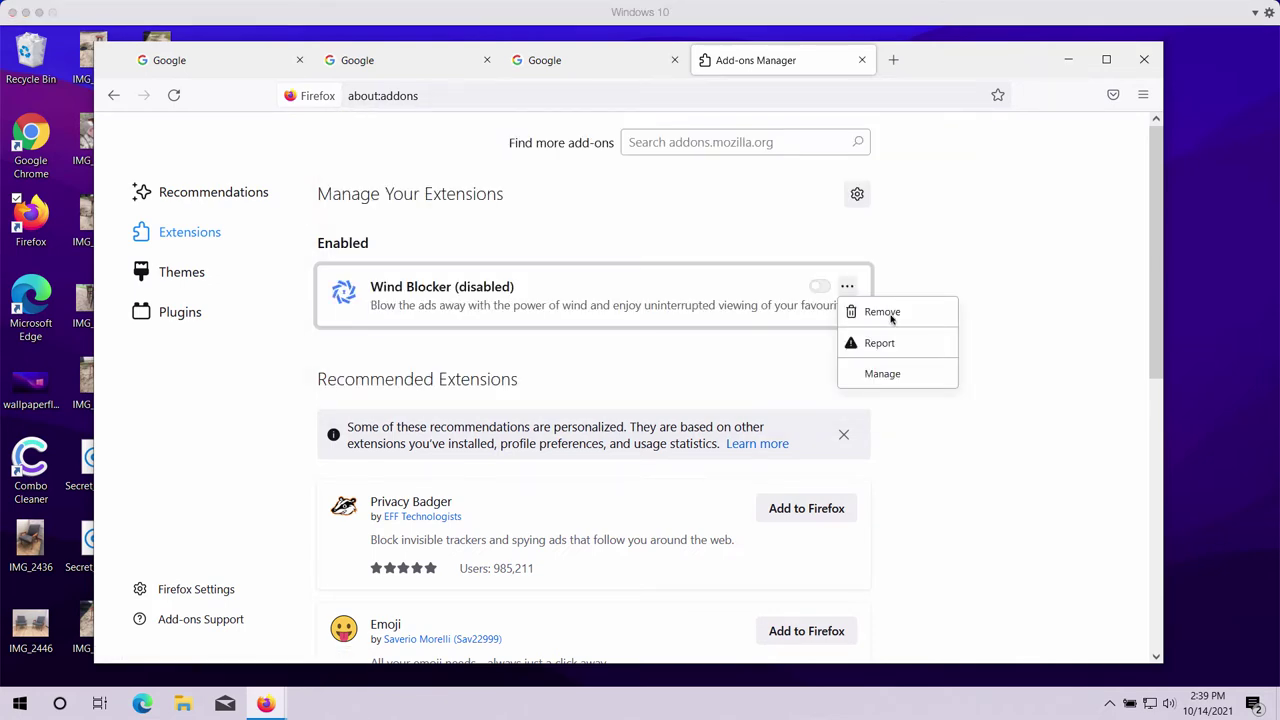
left_click(884, 312)
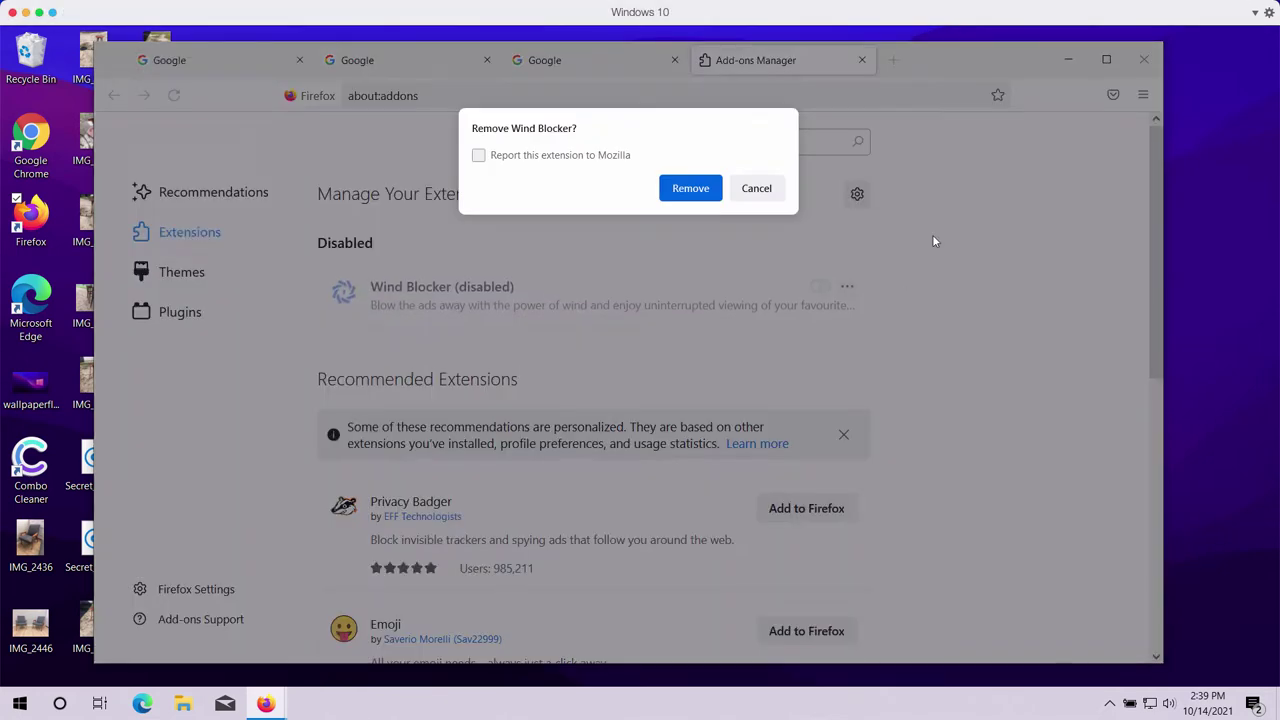
left_click(710, 190)
Close Firefox with all its tabs and open the Extensions page in Google Chrome
left_click(1145, 60)
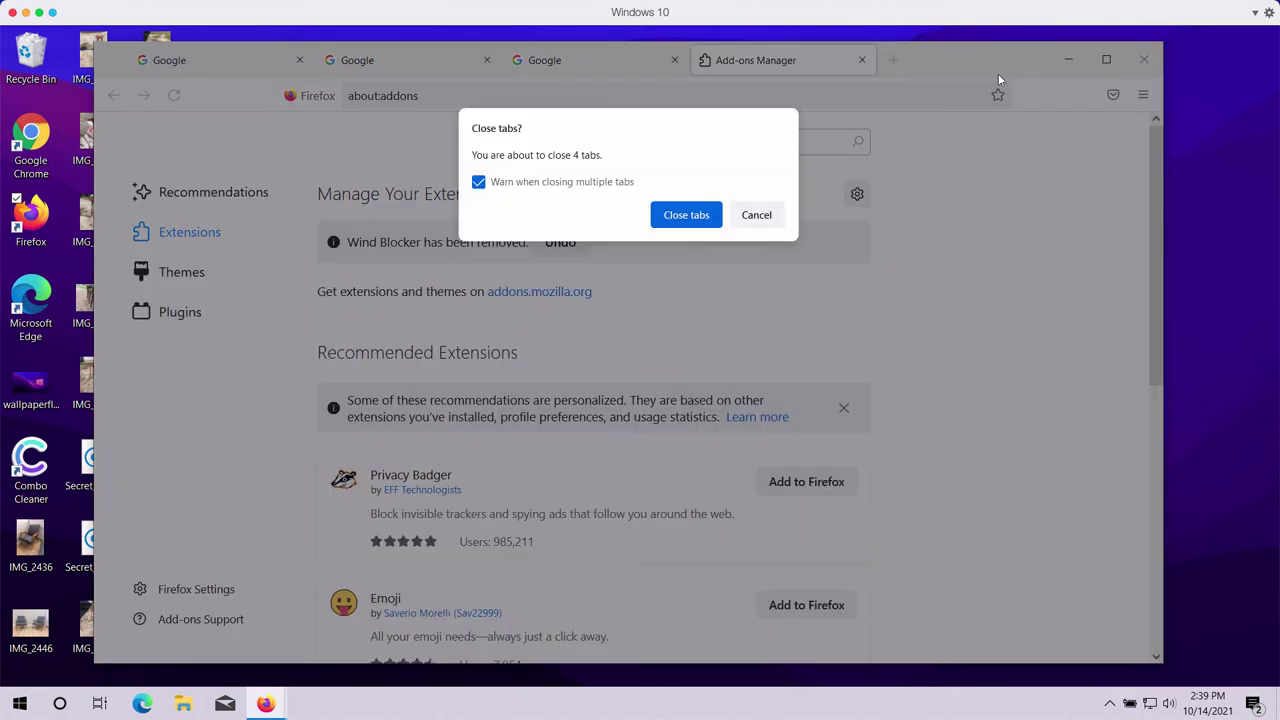
left_click(706, 214)
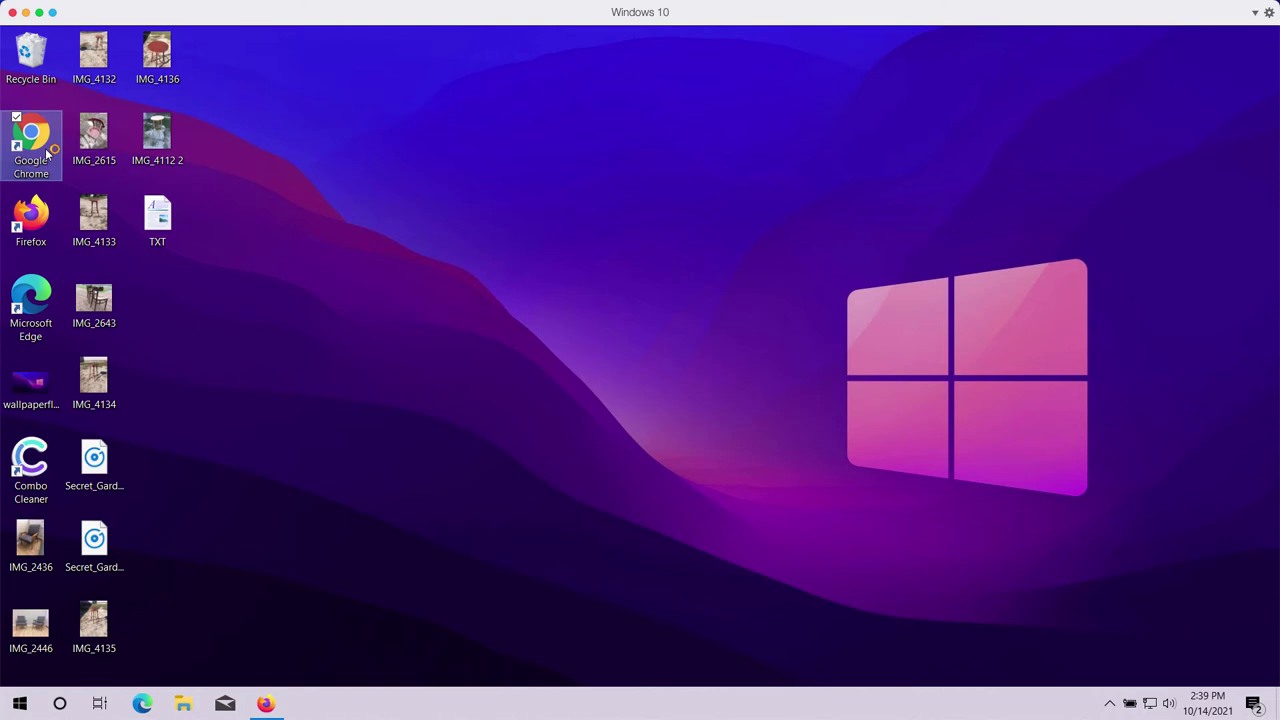
double_click(47, 152)
left_click(1066, 77)
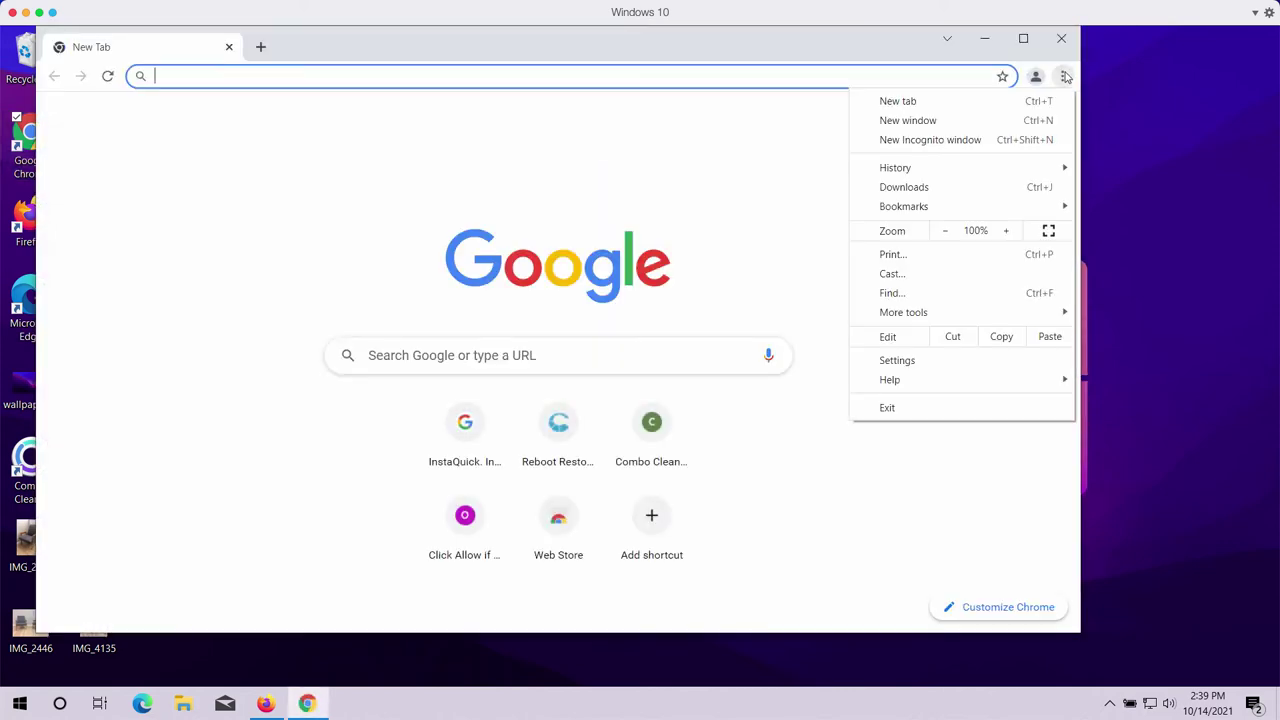
mouse_move(858, 315)
left_click(672, 397)
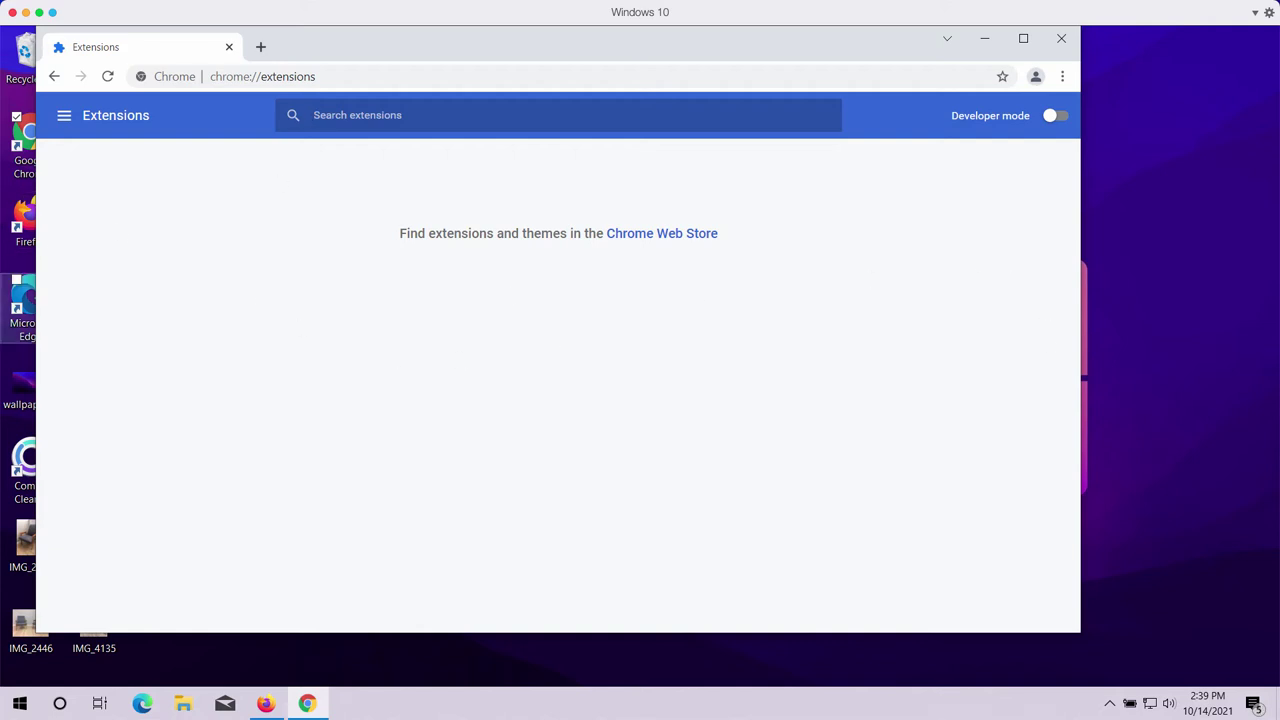
Load the website combocleaner.com in the current Chrome tab
left_click_drag(369, 54, 435, 46)
left_click(356, 80)
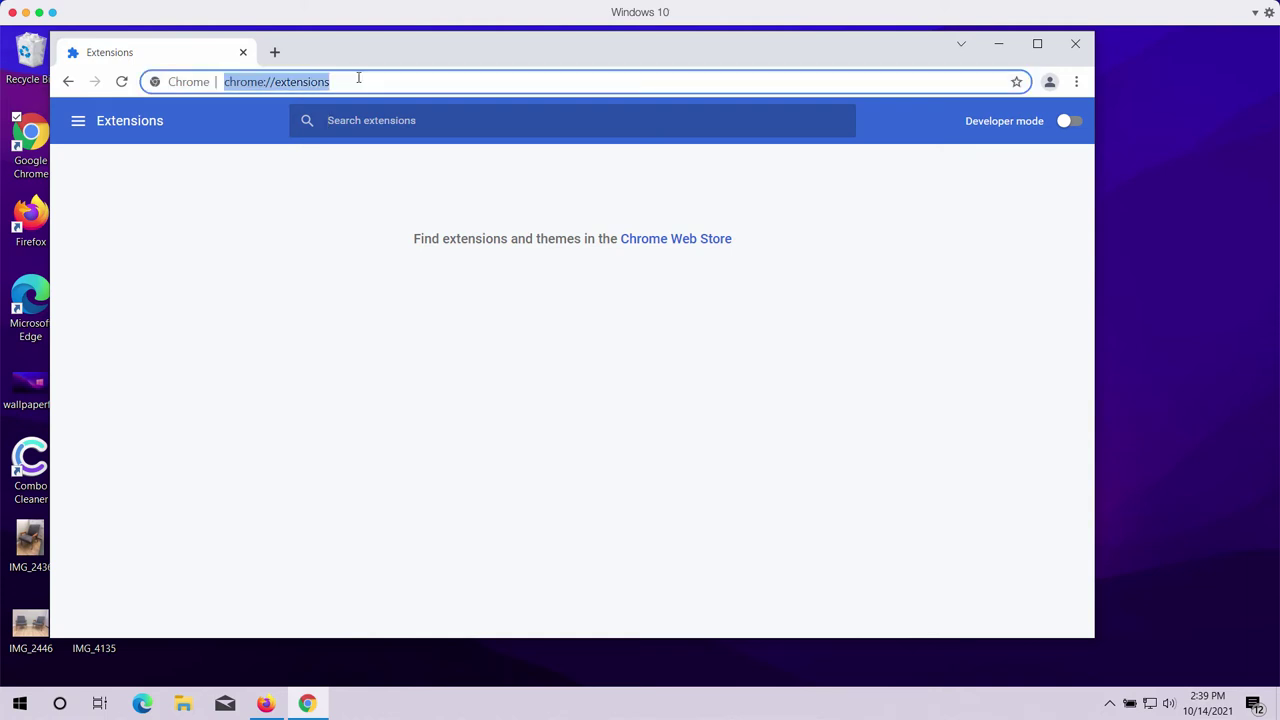
type("c")
key("Return")
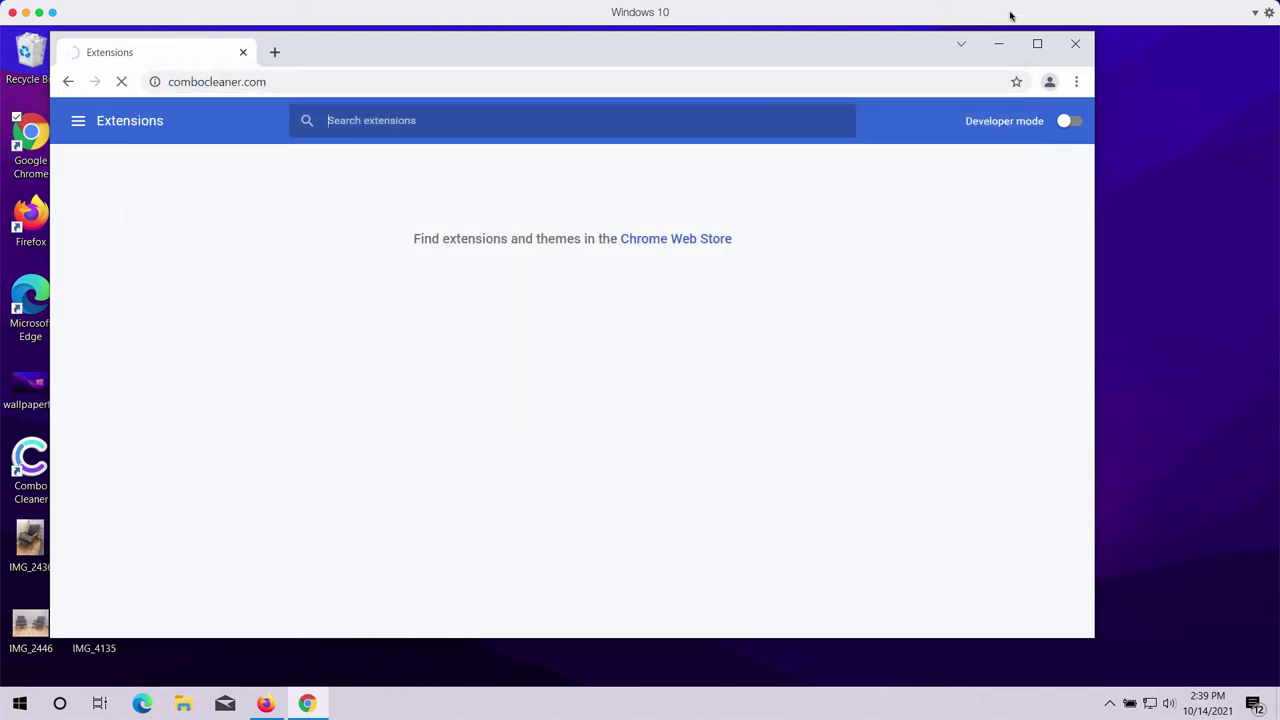
left_click_drag(714, 70, 751, 77)
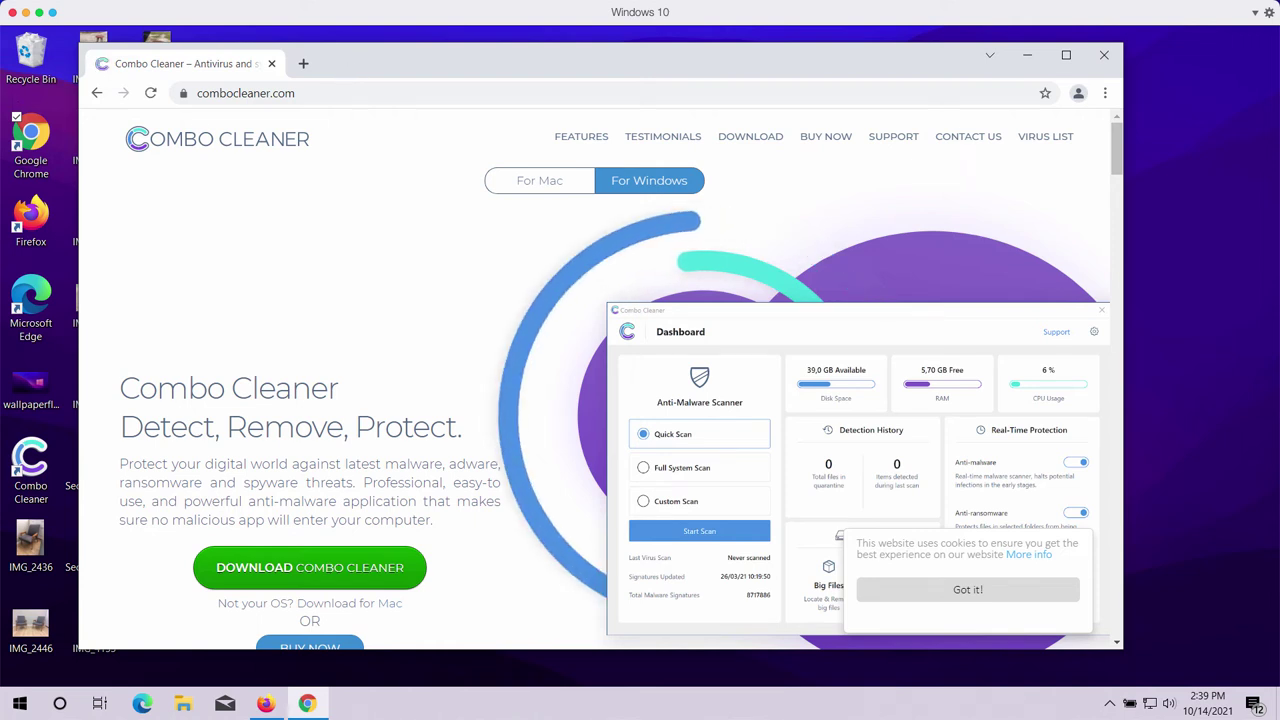
Switch to Combo Cleaner and start a Quick Scan of the computer
left_click(33, 468)
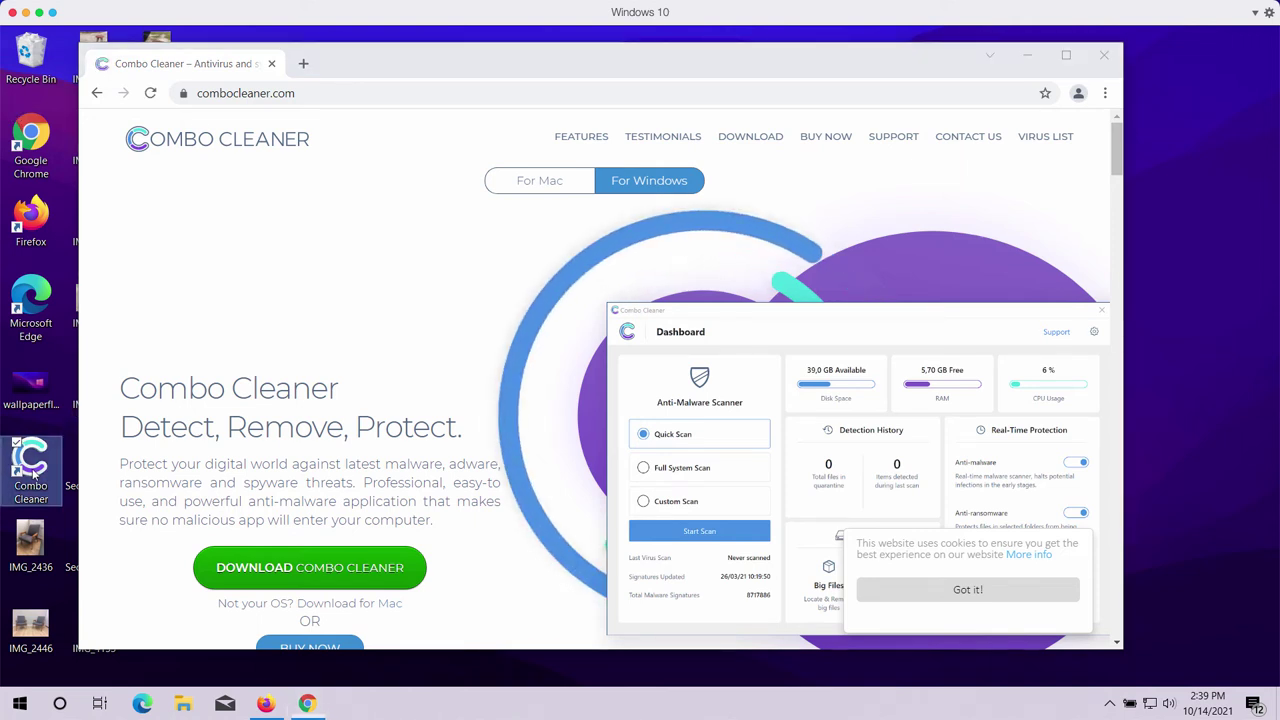
left_click(271, 211)
key("alt+F4")
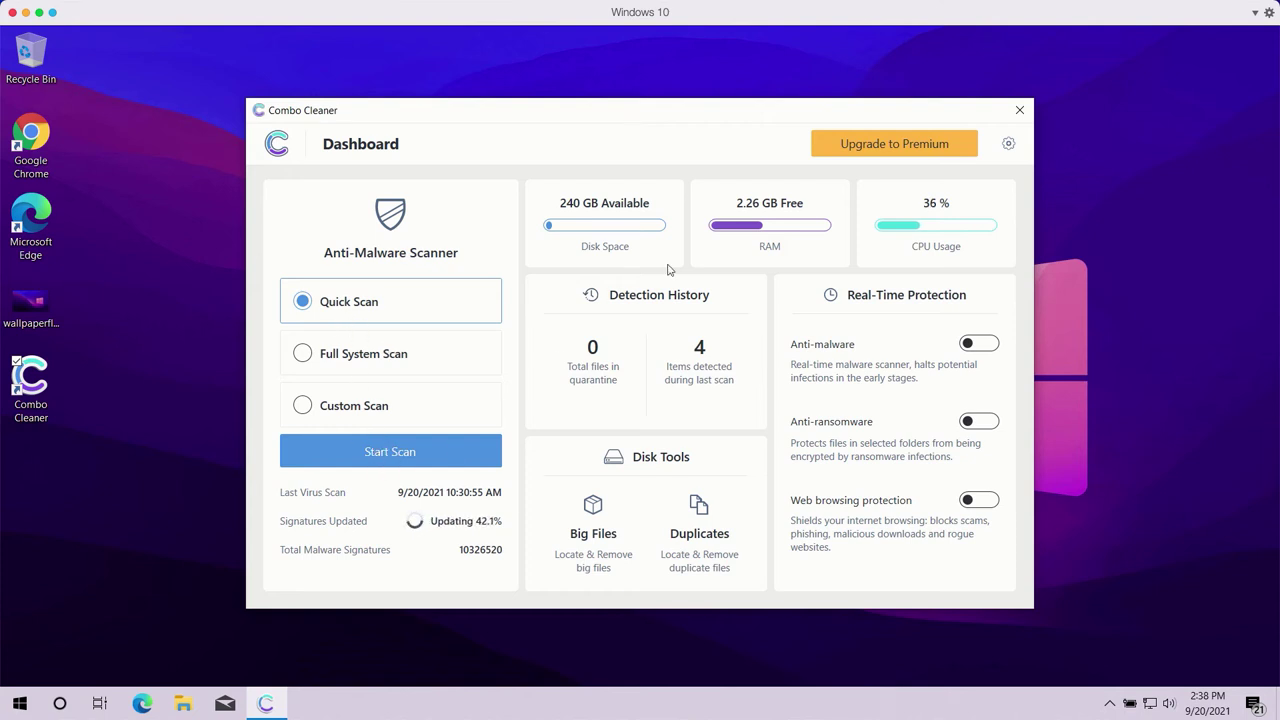
left_click(388, 453)
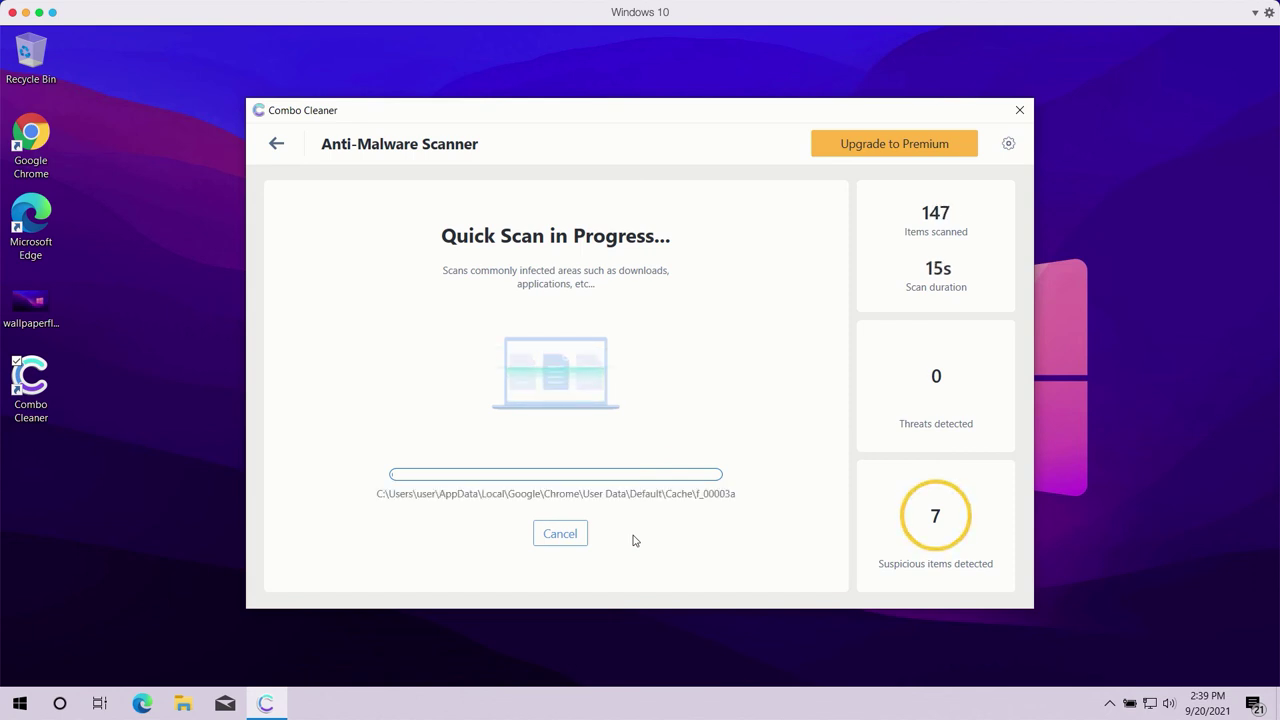
Review Combo Cleaner's General and Anti-Ransomware settings, and return to the running Quick Scan
left_click(1009, 144)
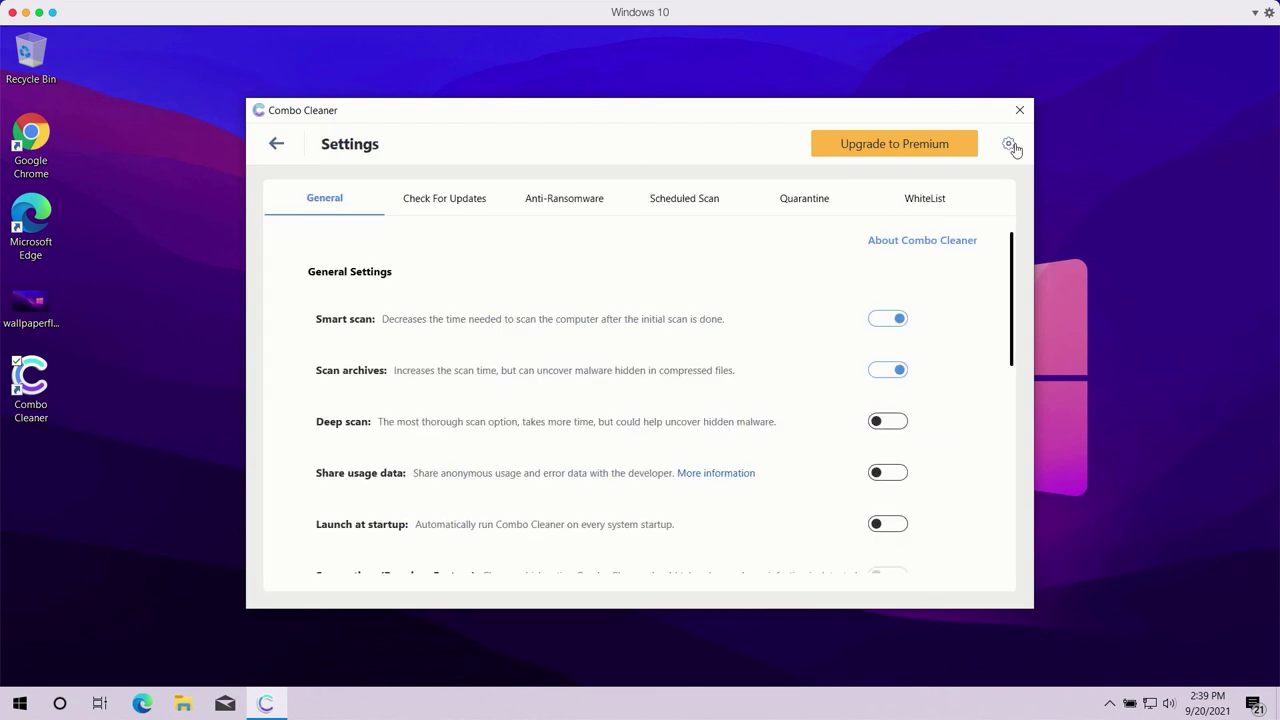
left_click(562, 204)
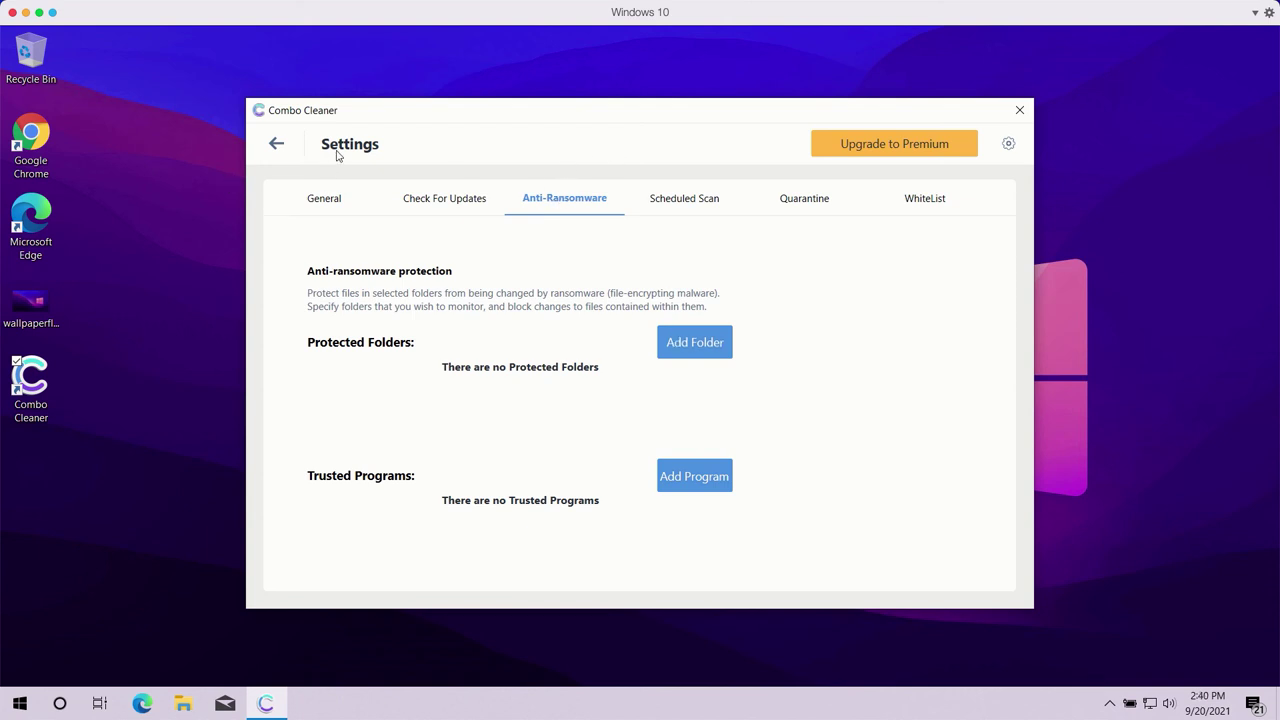
left_click(324, 205)
left_click(277, 144)
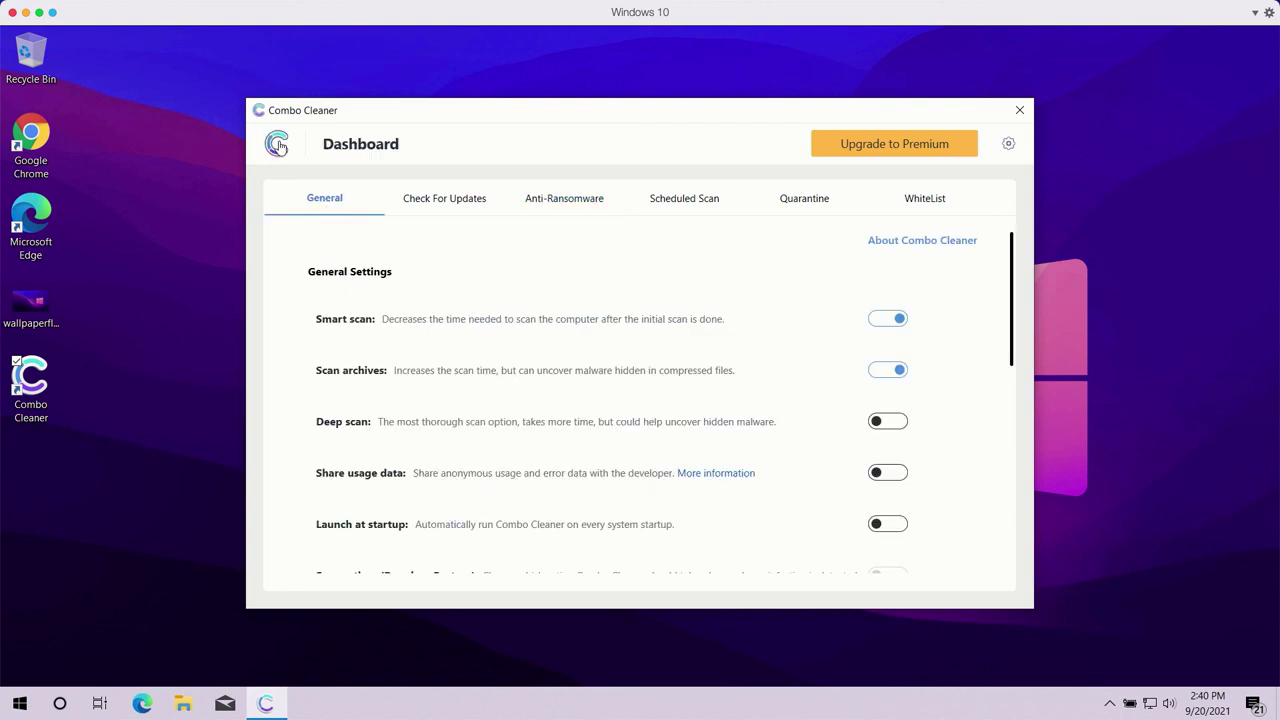
left_click(443, 457)
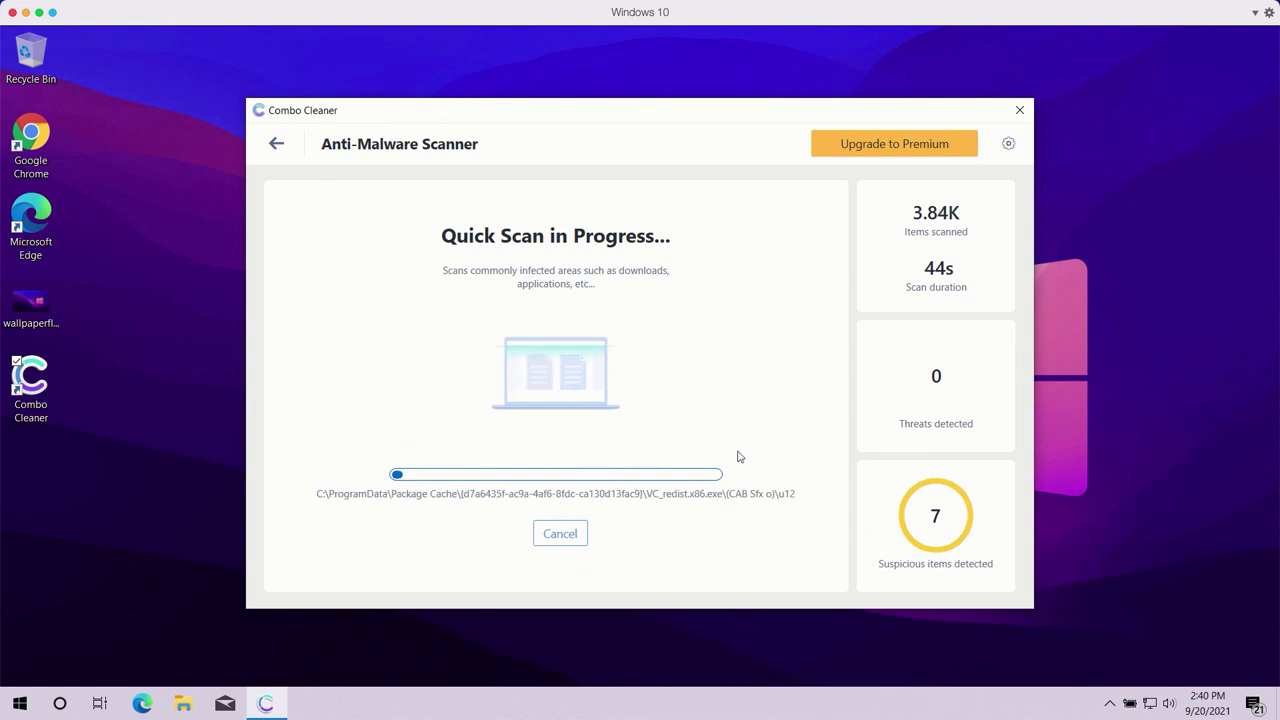
left_click(560, 533)
left_click(679, 443)
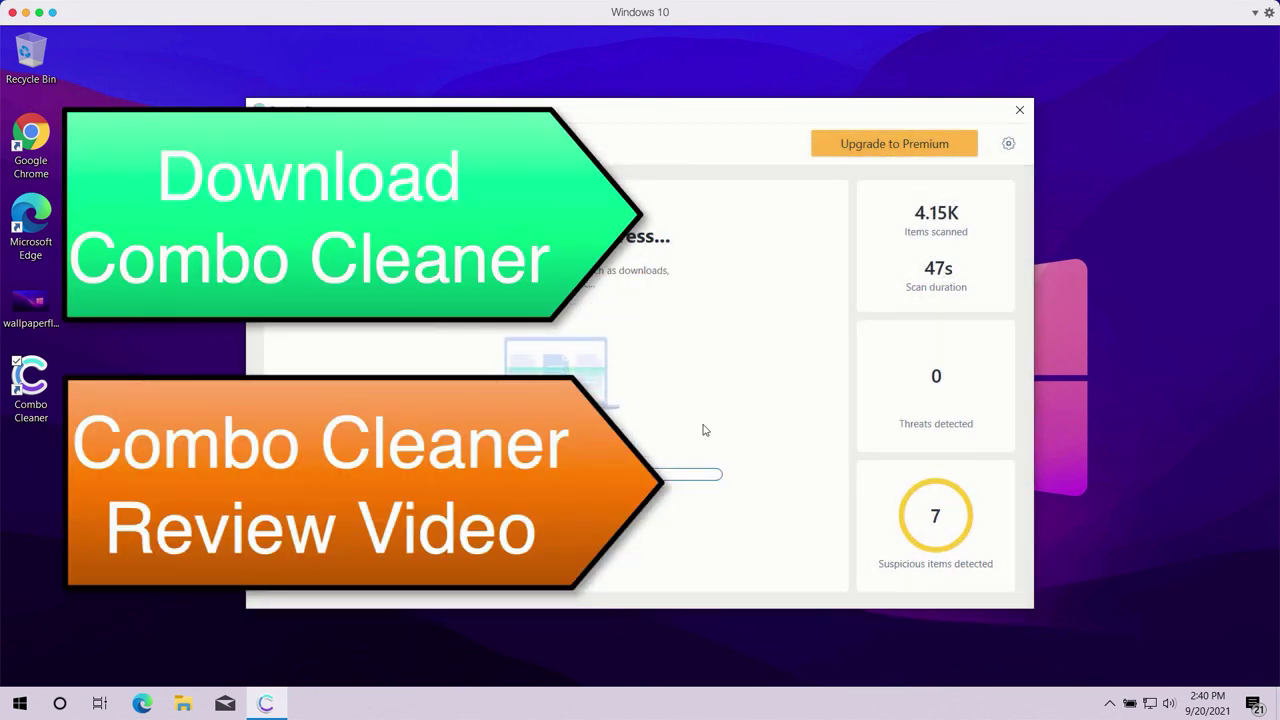